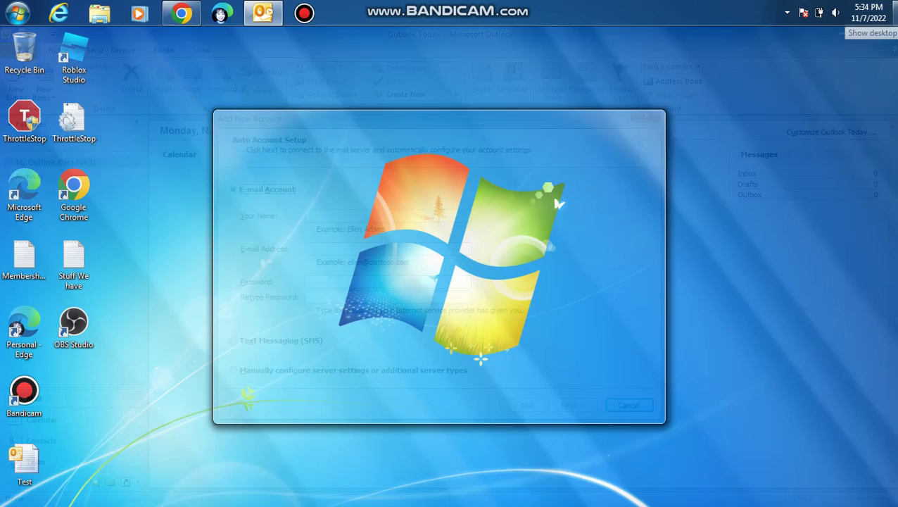
Step: Leave Outlook's Add New Account dialog waiting and bring the Gmail inbox in Chrome forward
key(super)
key(Escape)
key(super)
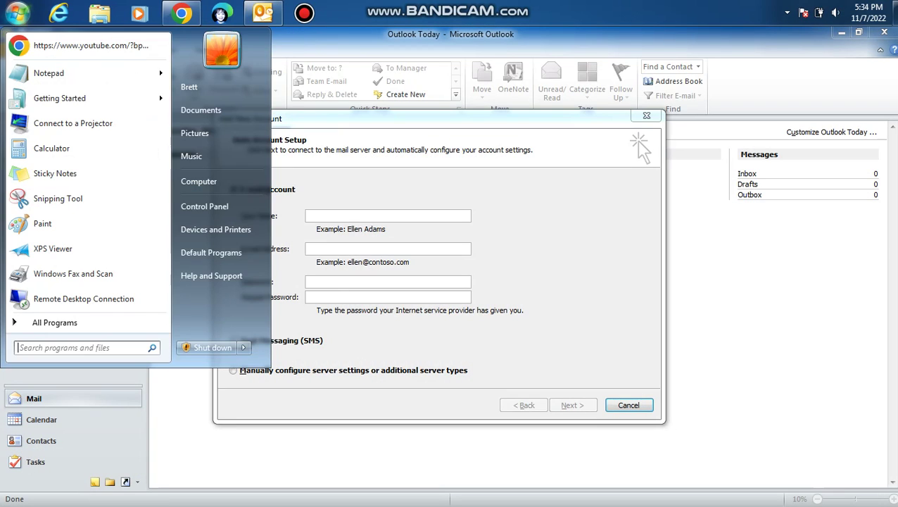
key(Escape)
key(alt+Tab)
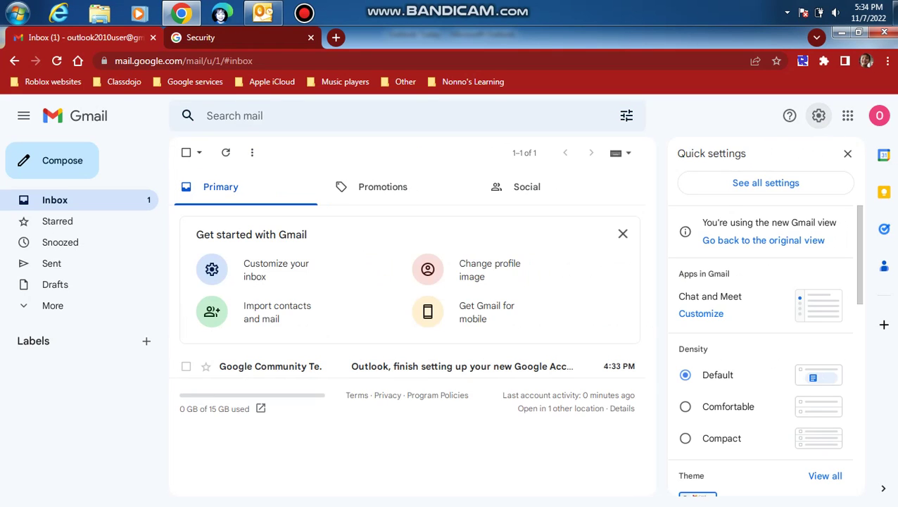
Step: In Gmail's Forwarding and POP/IMAP settings, select Enable POP for all mail and save
click(819, 116)
click(765, 183)
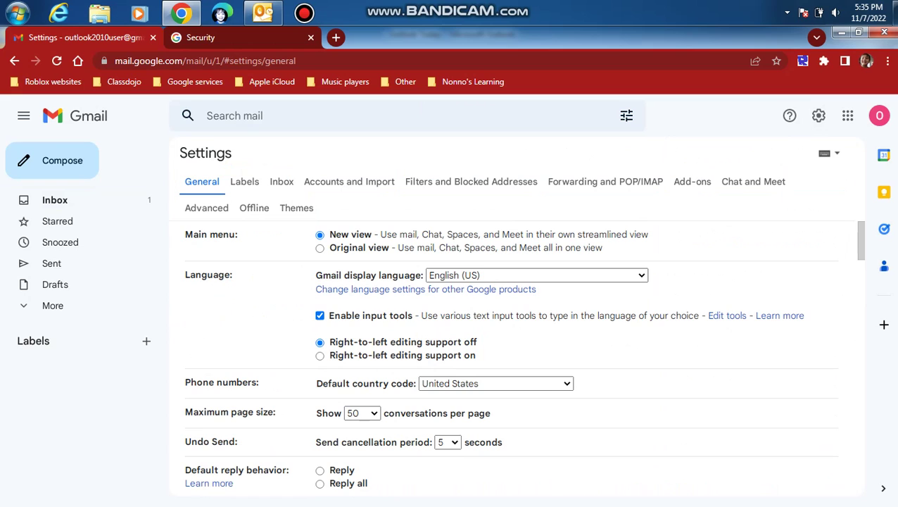
click(606, 181)
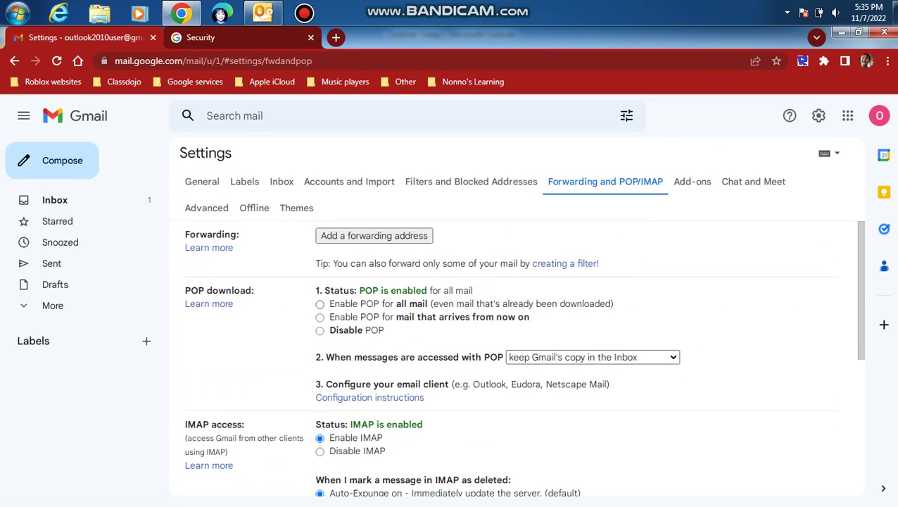
click(319, 303)
scroll(521, 358, down, 5)
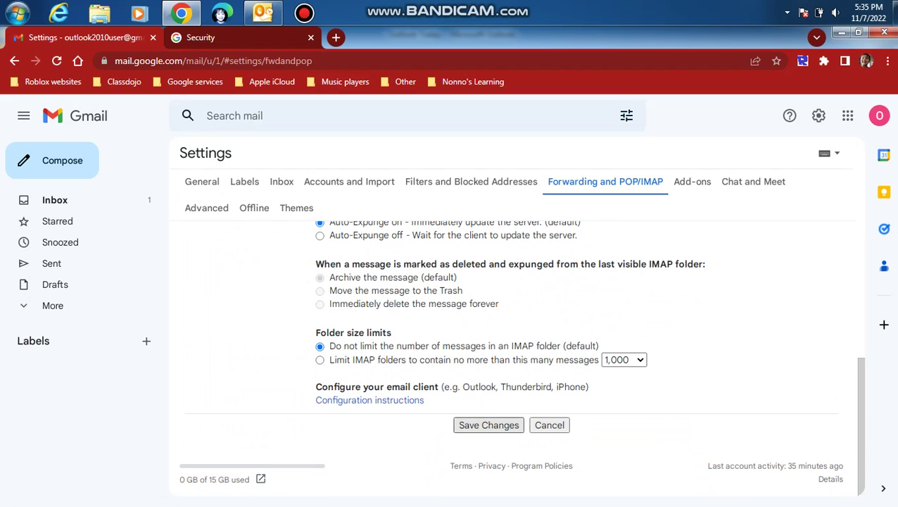
click(488, 425)
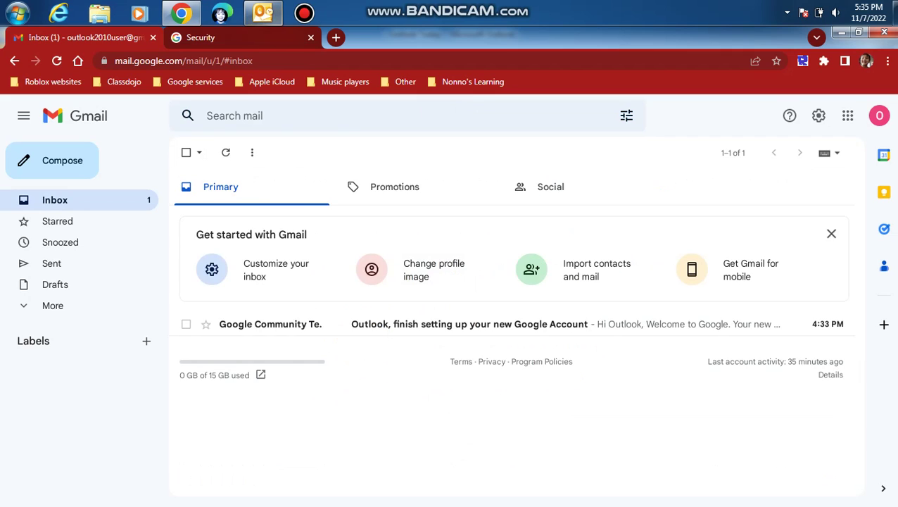
Step: Open App passwords from the Google Account security page, re-entering the account password
key(ctrl+Tab)
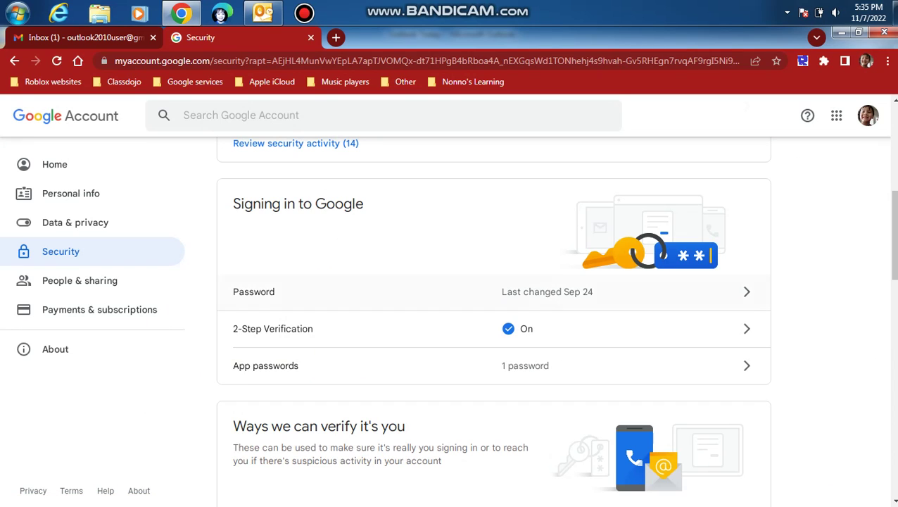
click(352, 365)
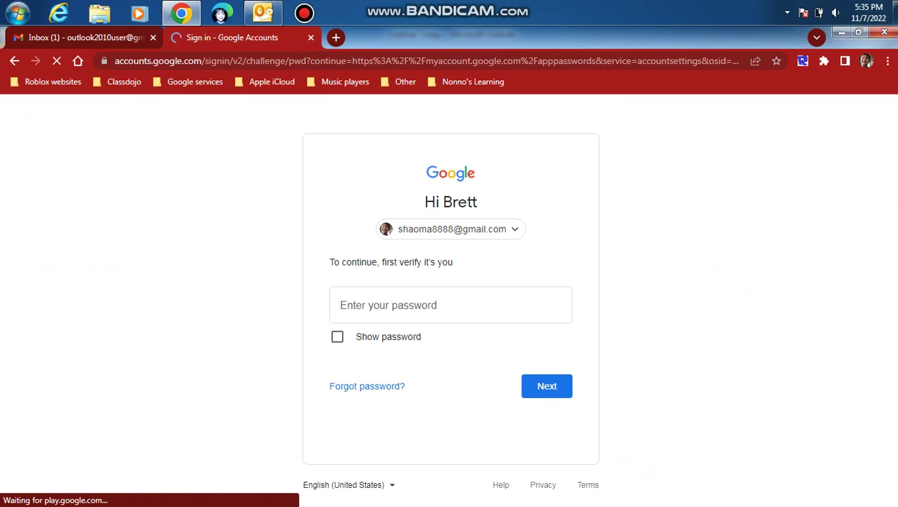
text(••••••••••)
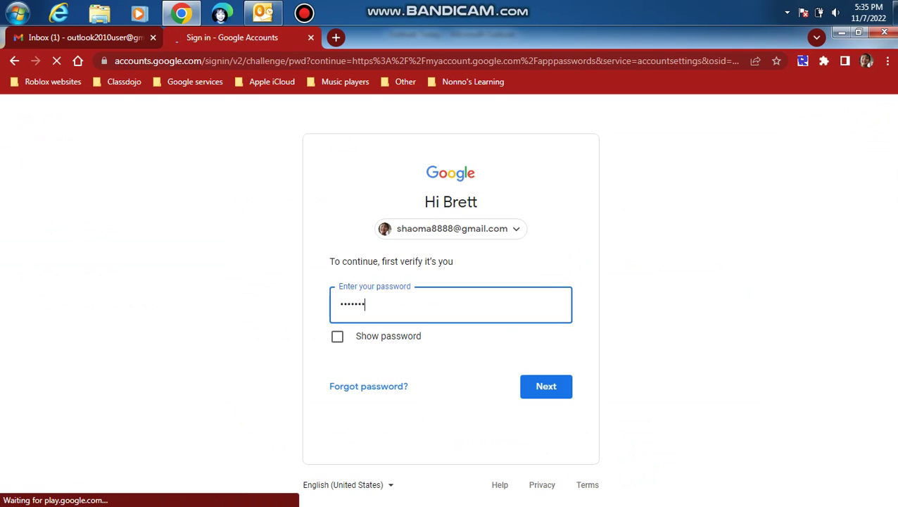
text(••)
key(Return)
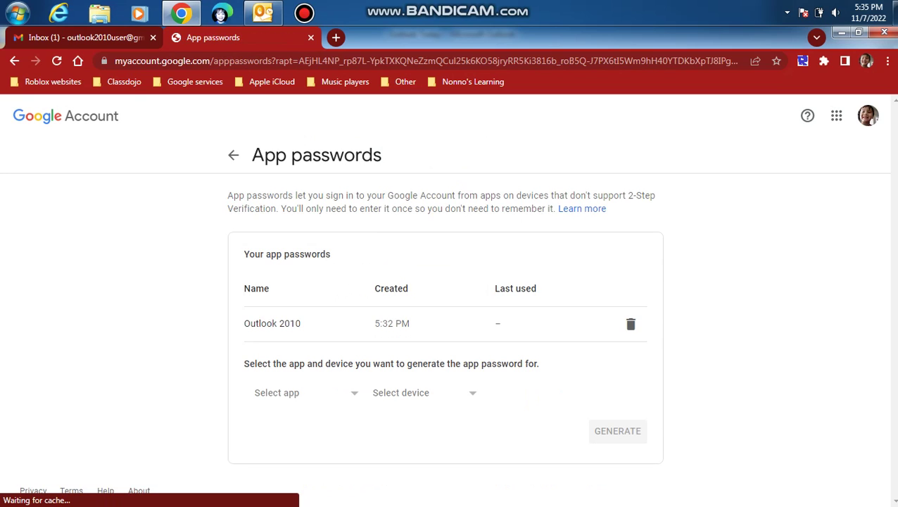
Step: Choose Mail as the app and Windows Computer as the device
click(306, 392)
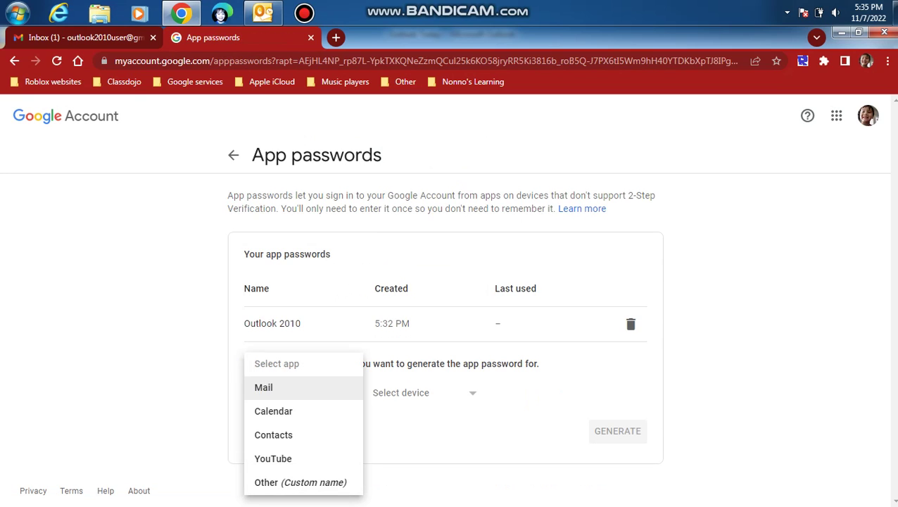
click(274, 409)
click(423, 392)
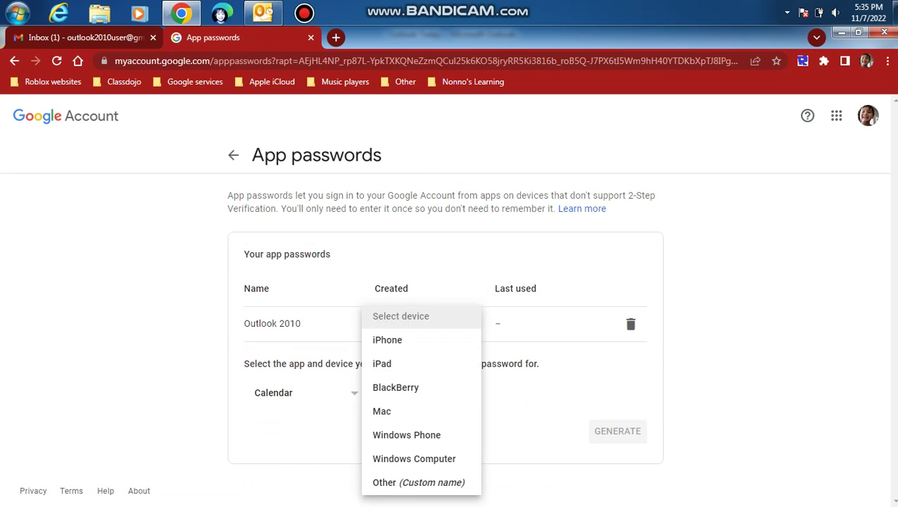
click(306, 392)
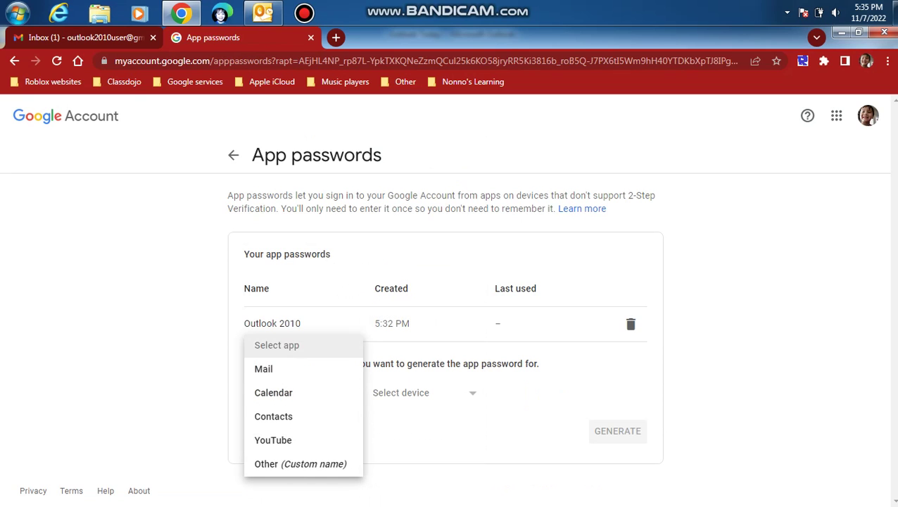
click(274, 368)
click(422, 392)
click(381, 364)
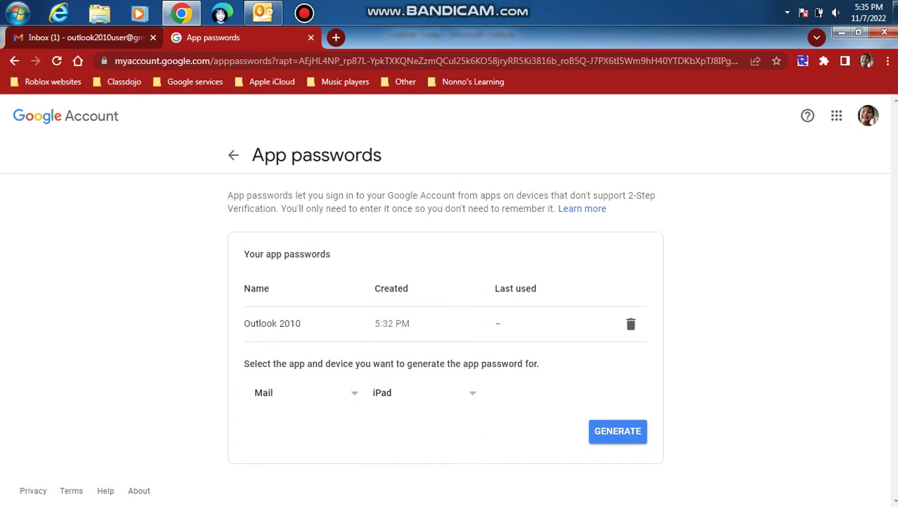
click(423, 392)
click(414, 459)
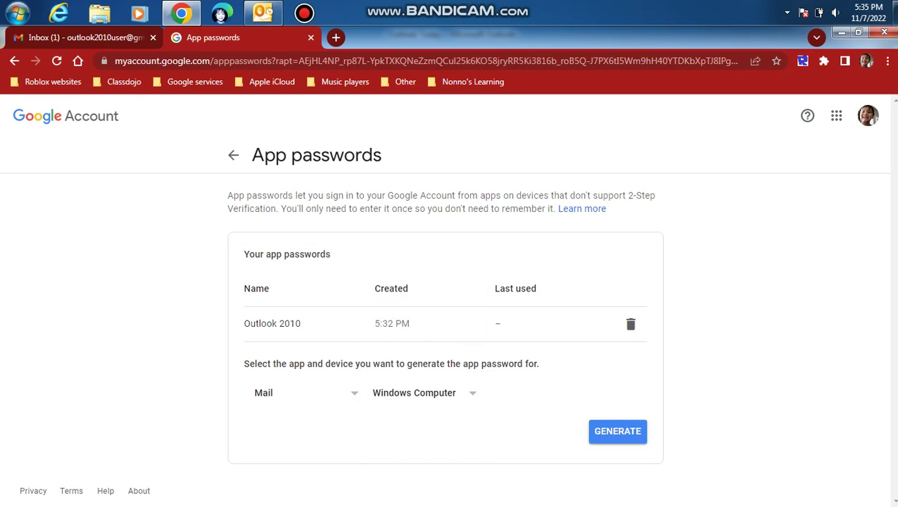
Step: Generate the app password, copy it, and dismiss the notice before returning to Outlook
click(617, 431)
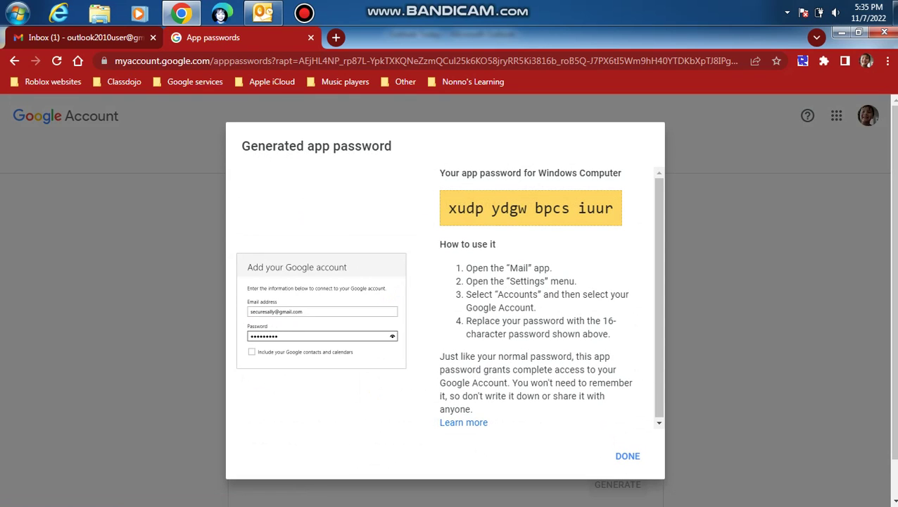
drag(448, 207, 613, 208)
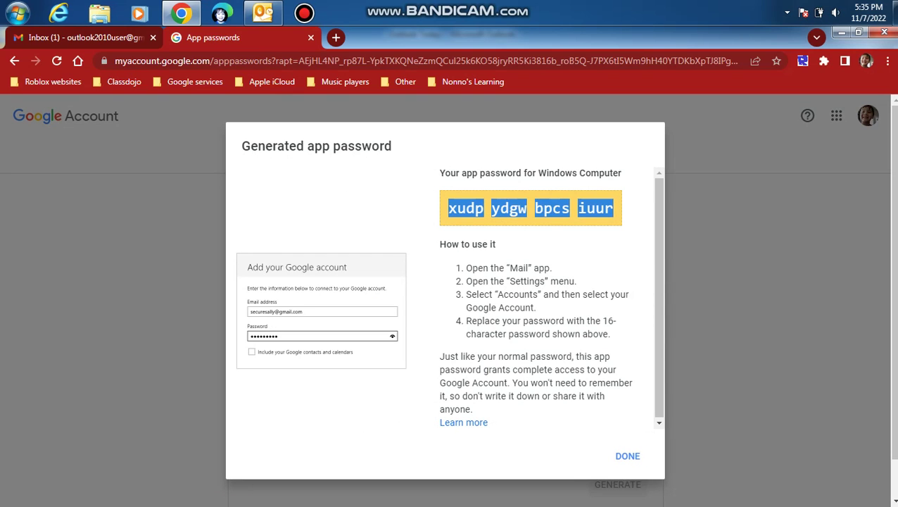
click(627, 455)
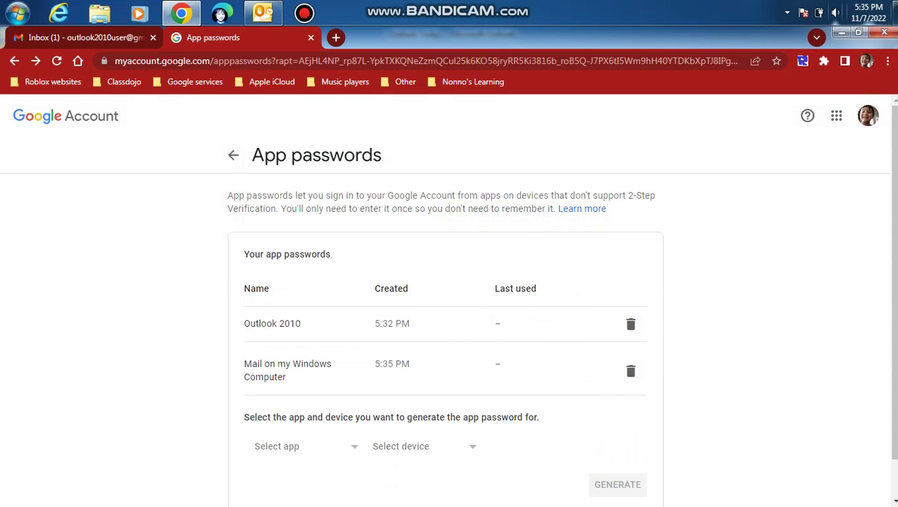
click(842, 32)
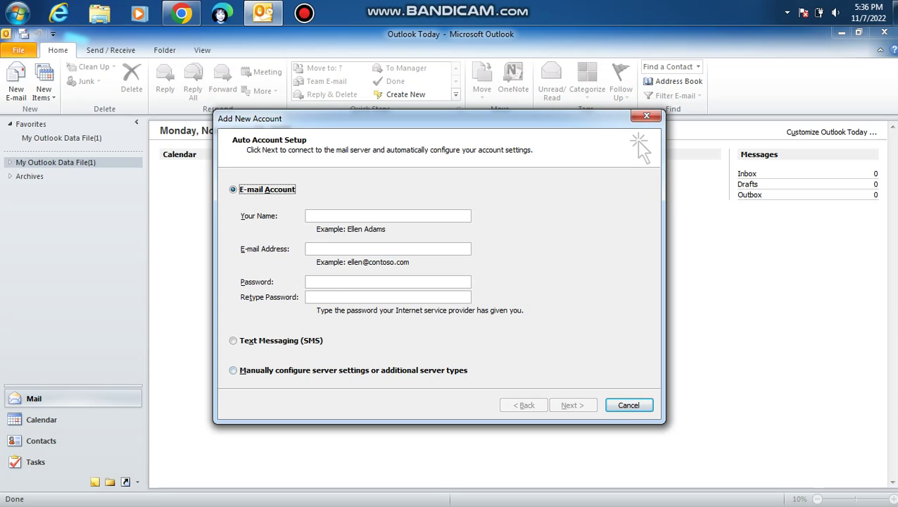
Step: Choose manual Internet E-mail setup and enter the user's name, e-mail address and IMAP account type
click(233, 370)
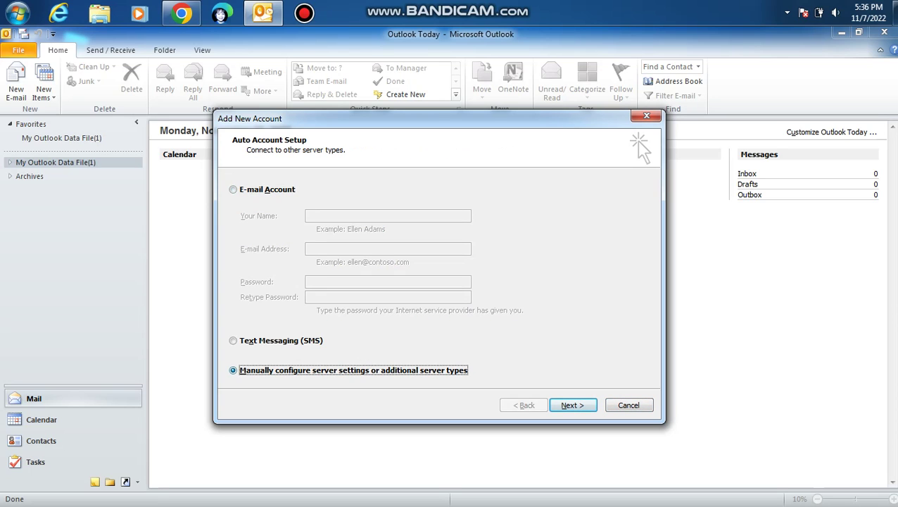
key(Return)
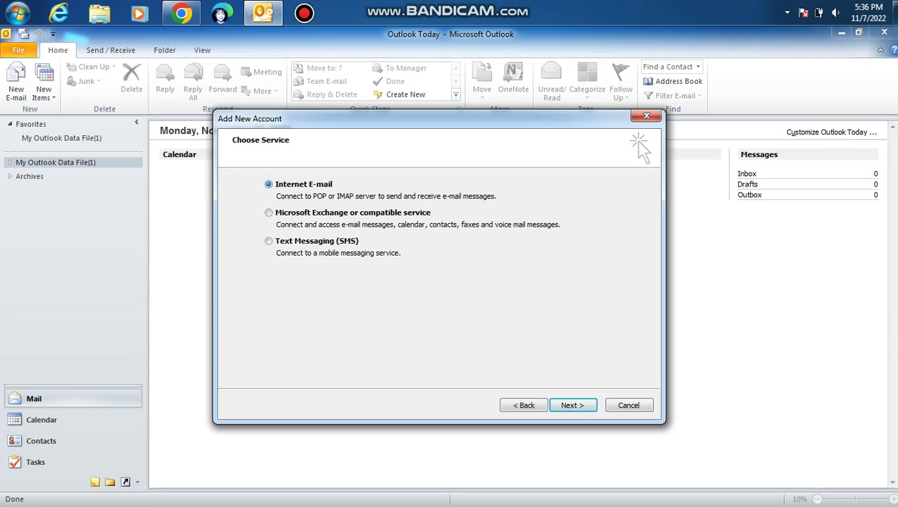
key(Return)
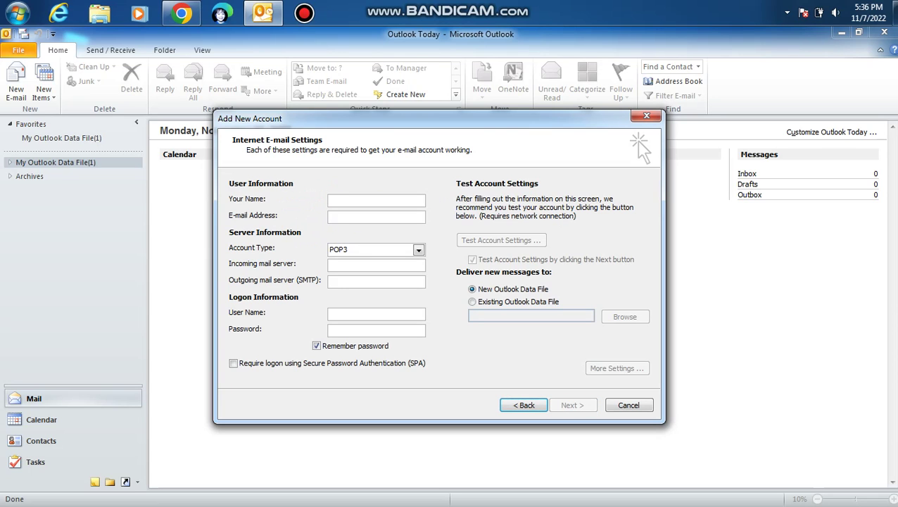
text(Brett C)
key(Tab)
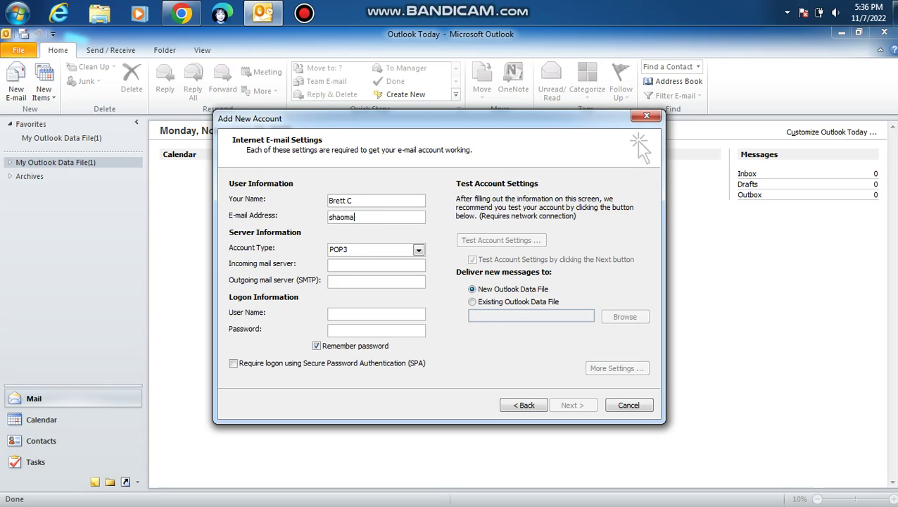
key(Tab)
key(alt+Down)
key(Down)
key(Tab)
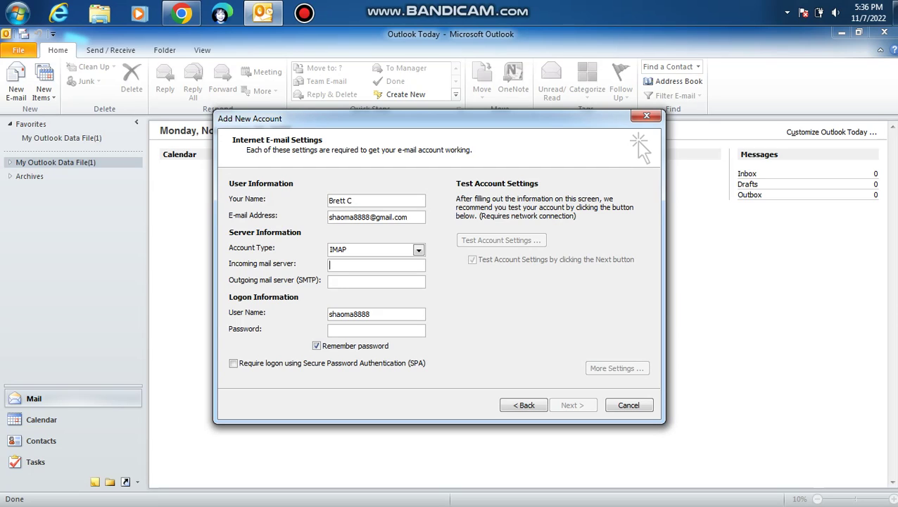
Step: Enter imap.gmail.com and smtp.gmail.com as the servers and paste the account password
text(imap.gmail.cm)
key(BackSpace)
text(omsmtp.goog)
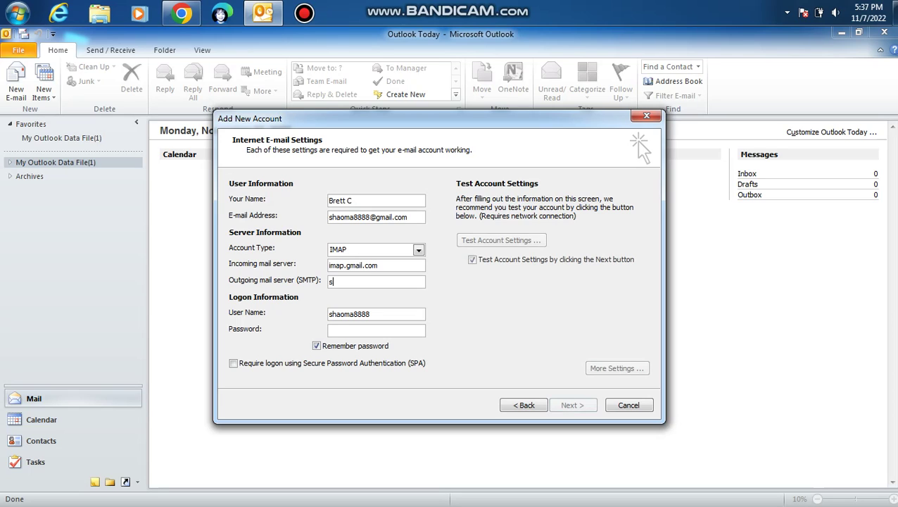
key(BackSpace)
key(BackSpace)
key(BackSpace)
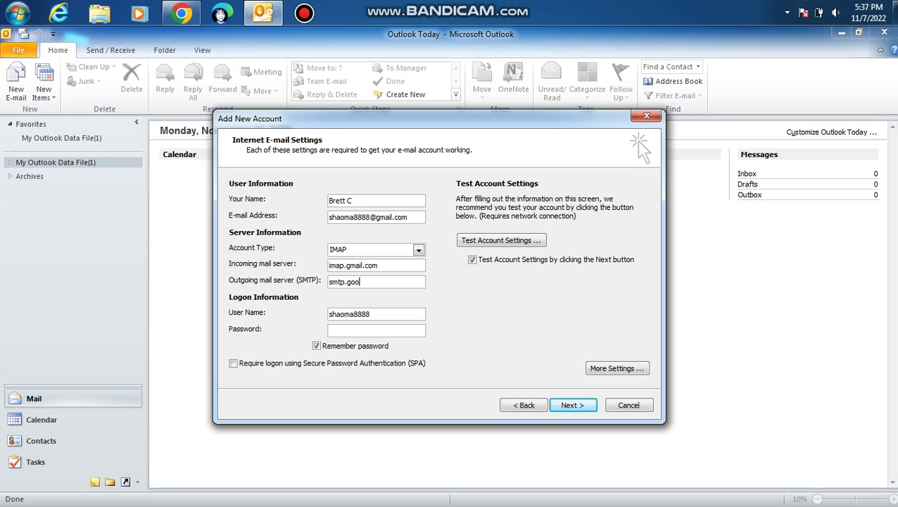
text(mail.com)
key(Tab)
click(330, 314)
text(**)
key(BackSpace)
key(BackSpace)
key(ctrl+v)
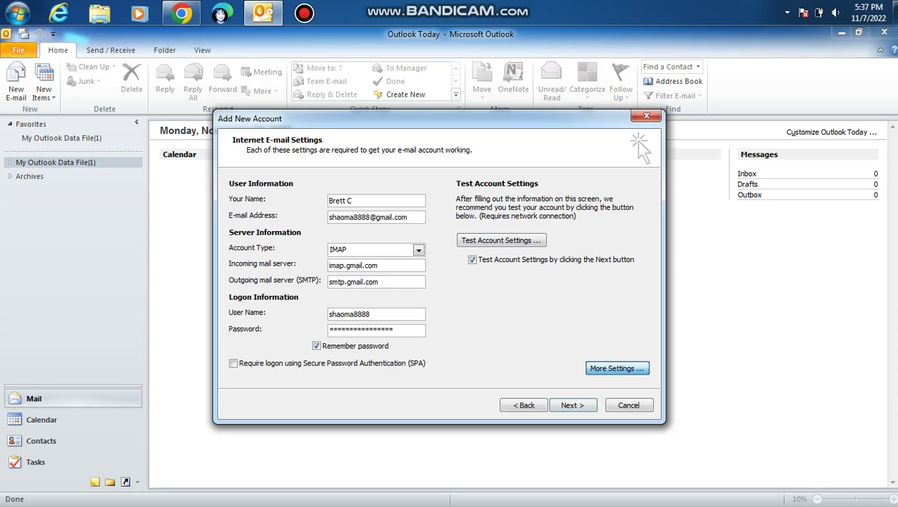
Step: In More Settings' Advanced tab, set the incoming IMAP port to 993 with SSL
click(617, 368)
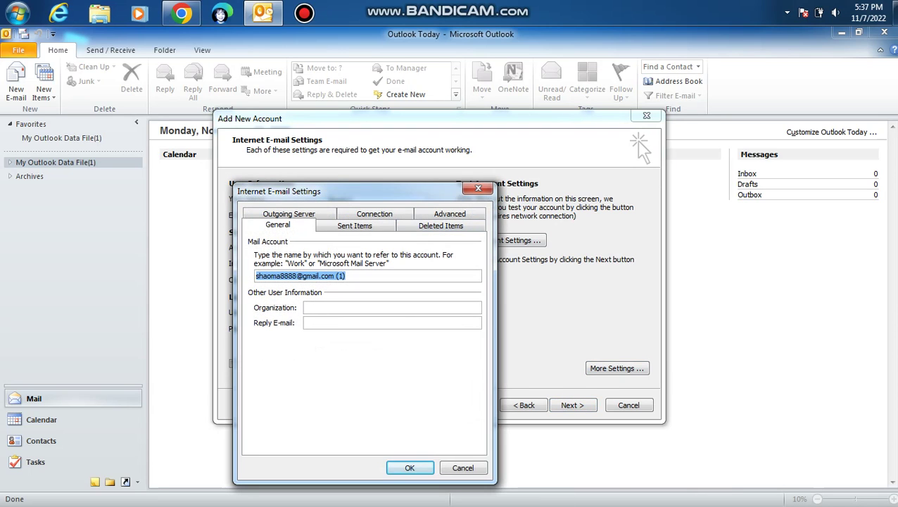
drag(317, 191, 332, 134)
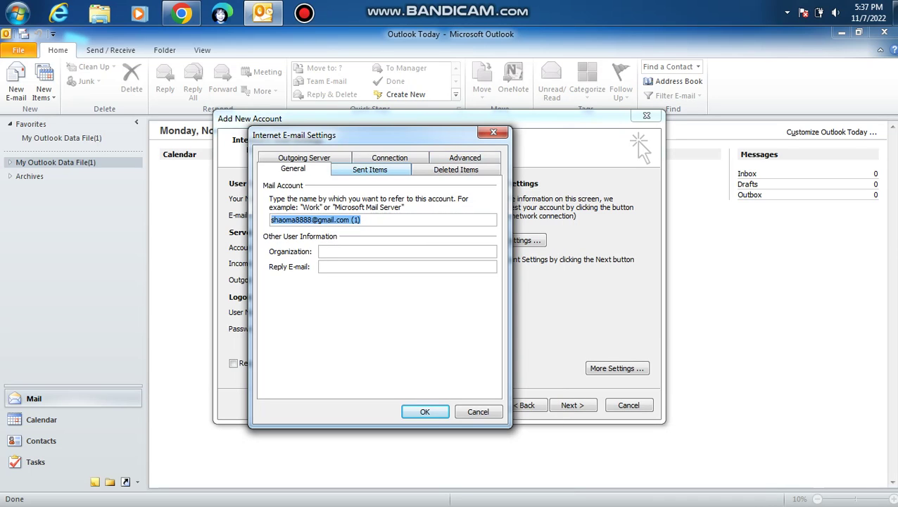
click(465, 157)
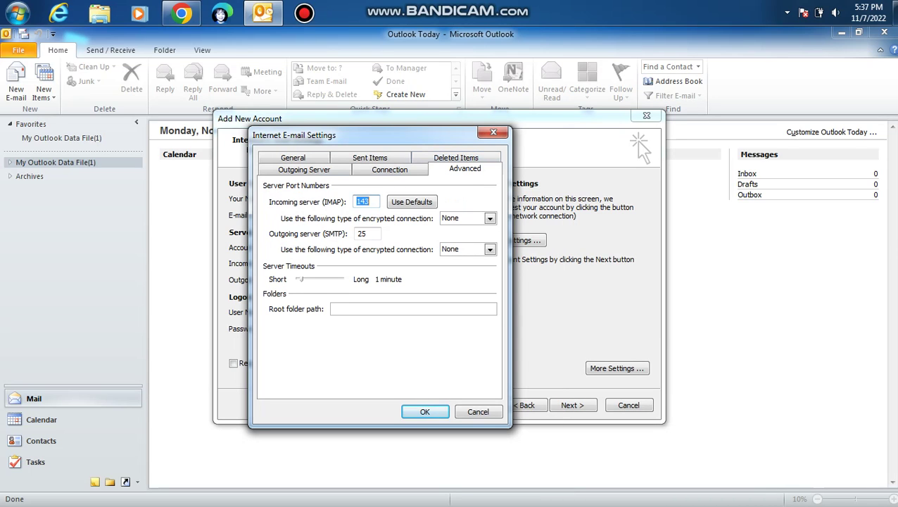
click(412, 202)
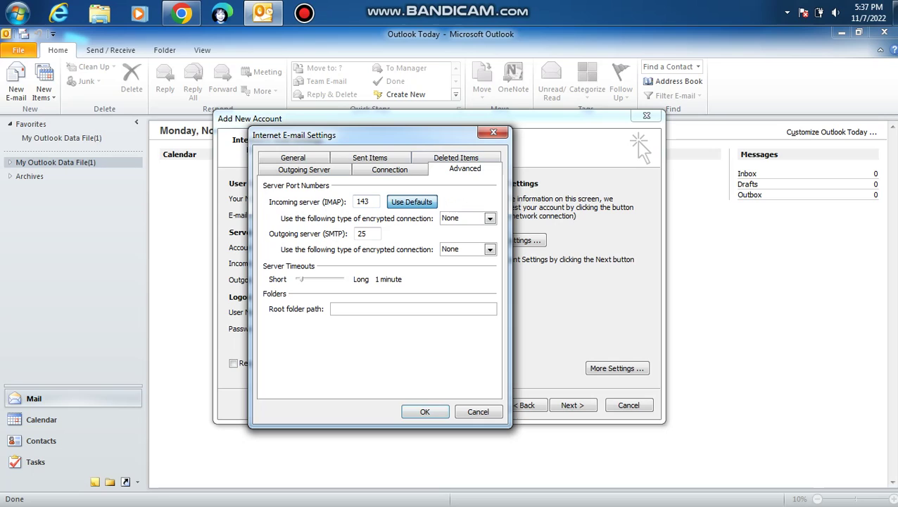
click(368, 202)
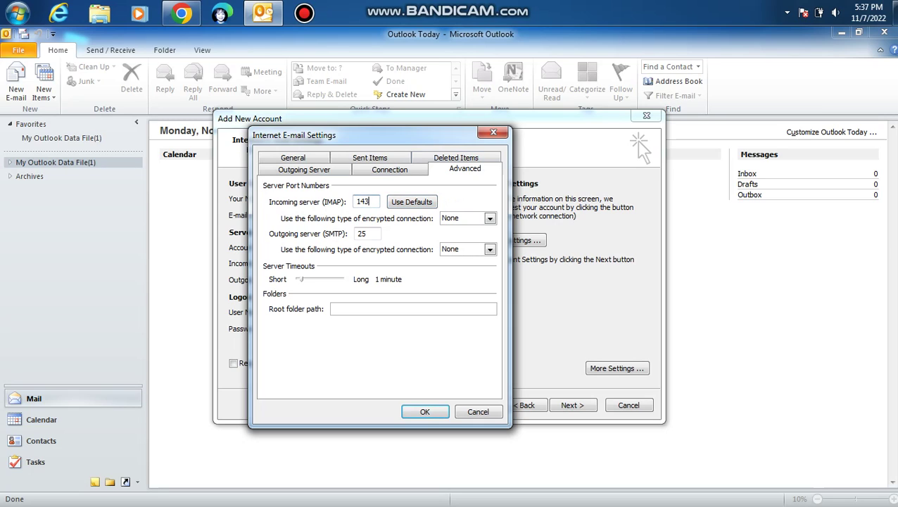
key(BackSpace)
key(BackSpace)
key(BackSpace)
text(99)
key(Tab)
key(alt+Down)
key(Down)
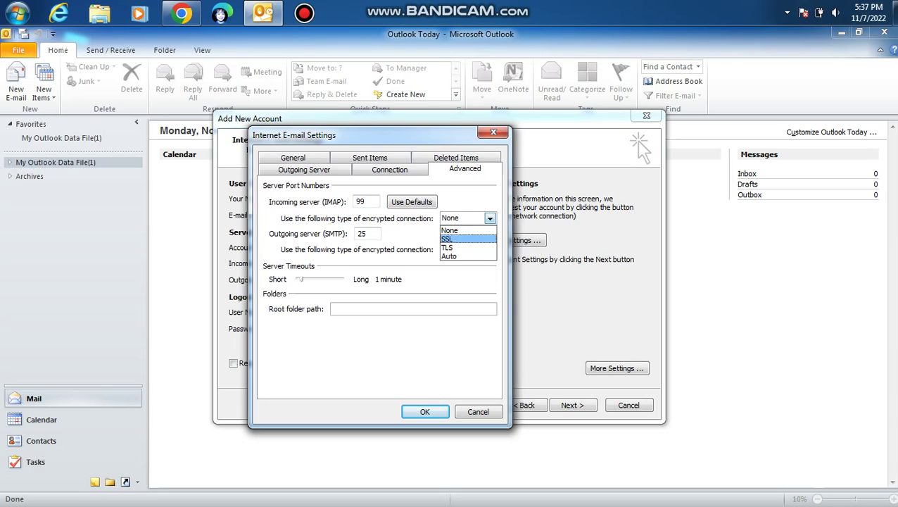
key(Return)
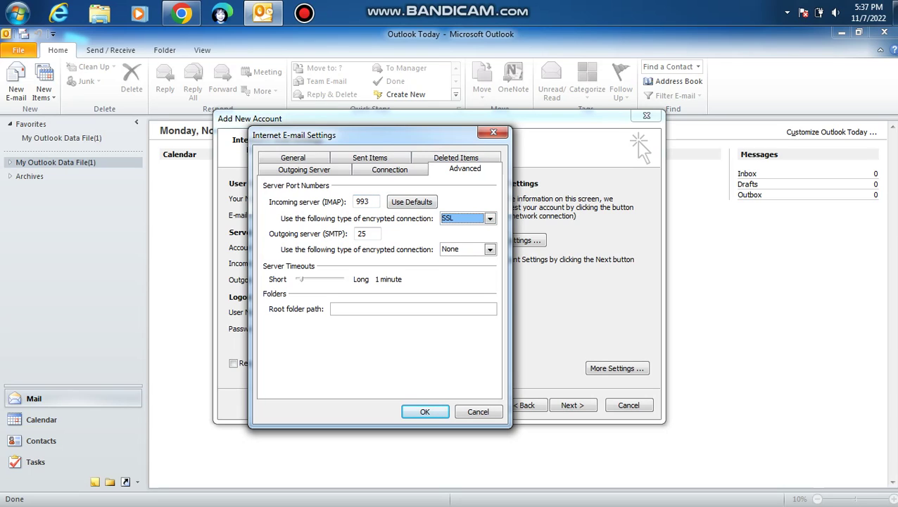
Step: Set outgoing SMTP encryption to TLS and its port to 587
key(Tab)
key(Tab)
key(alt+Down)
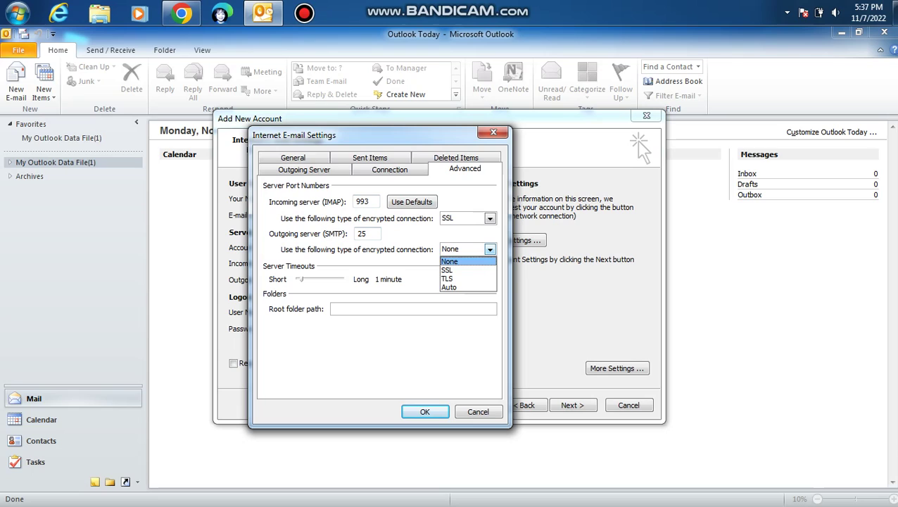
key(Down)
key(Down)
key(Return)
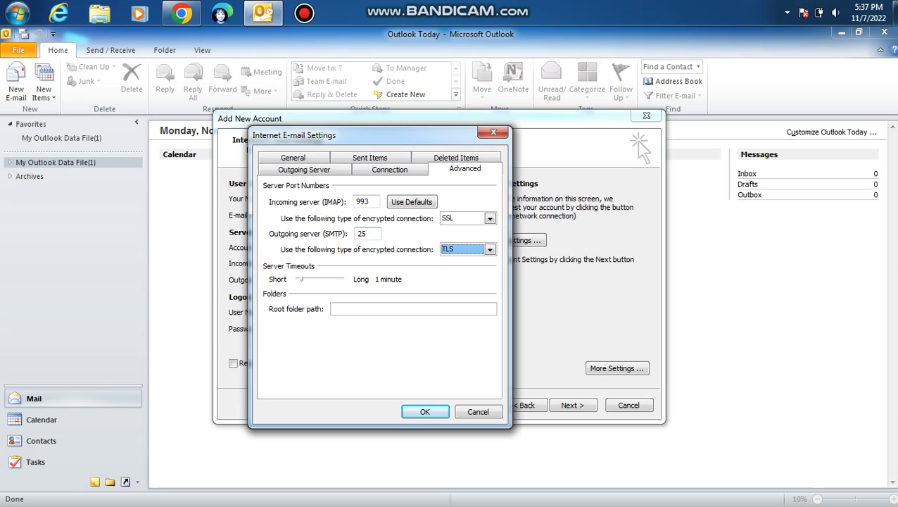
key(shift+Tab)
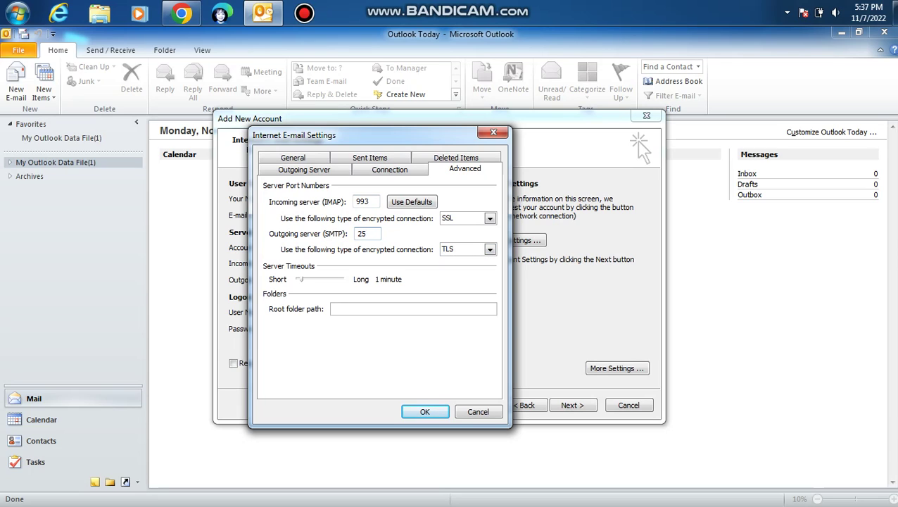
key(BackSpace)
key(BackSpace)
text(587)
Step: Require SMTP authentication using the incoming server's settings and confirm with OK
click(303, 169)
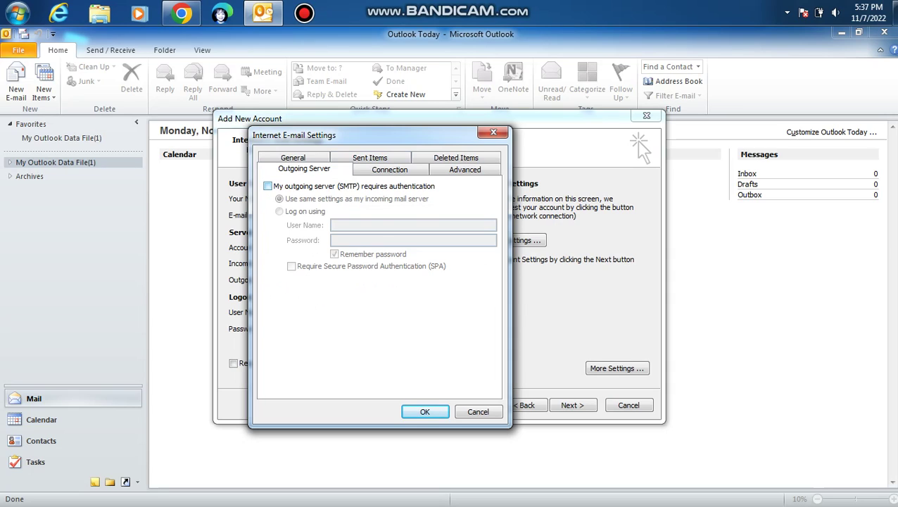
click(267, 186)
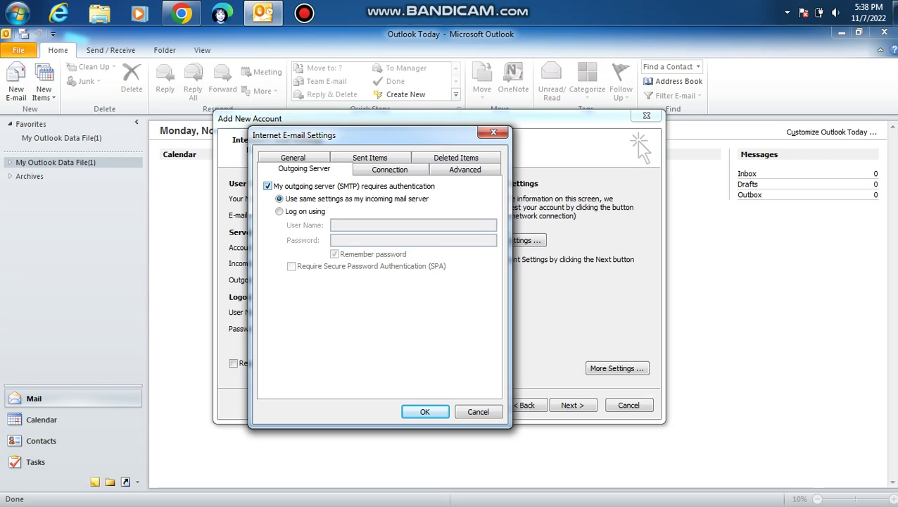
mouse_move(451, 4)
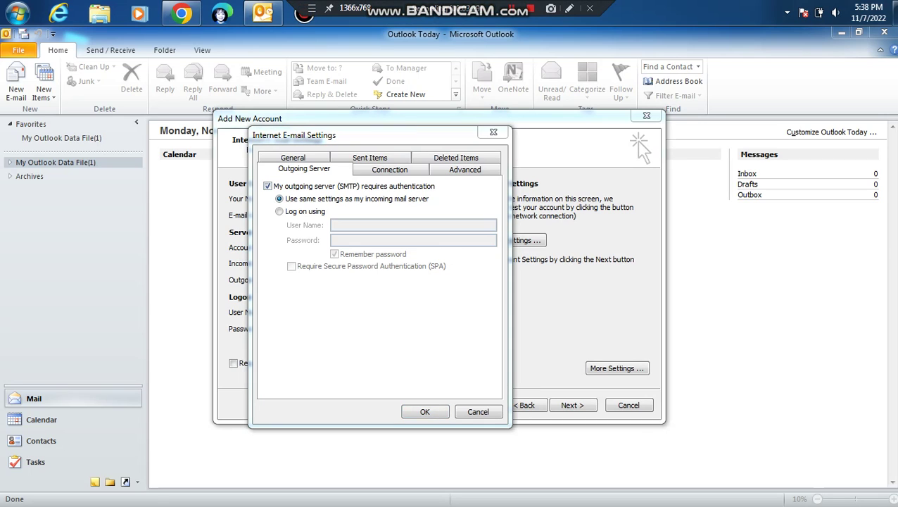
key(Return)
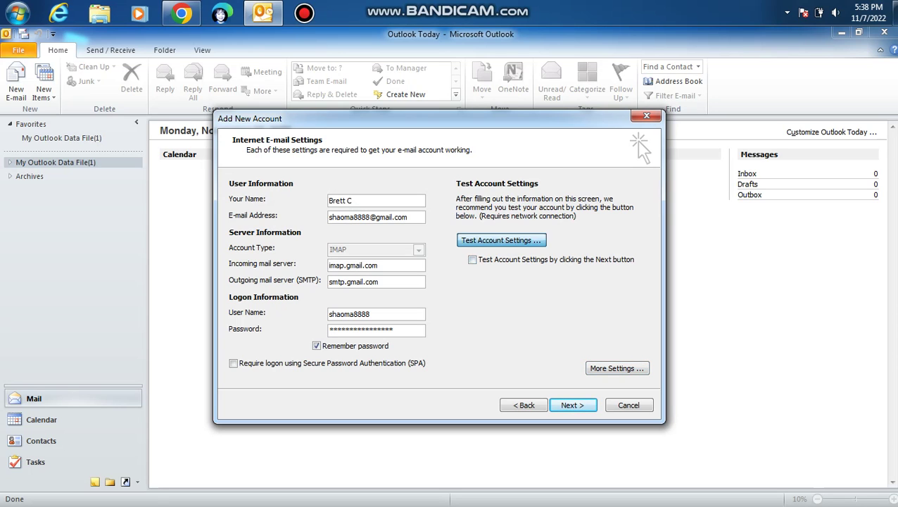
Step: Run Test Account Settings, close the successful results, and finish the wizard
click(501, 240)
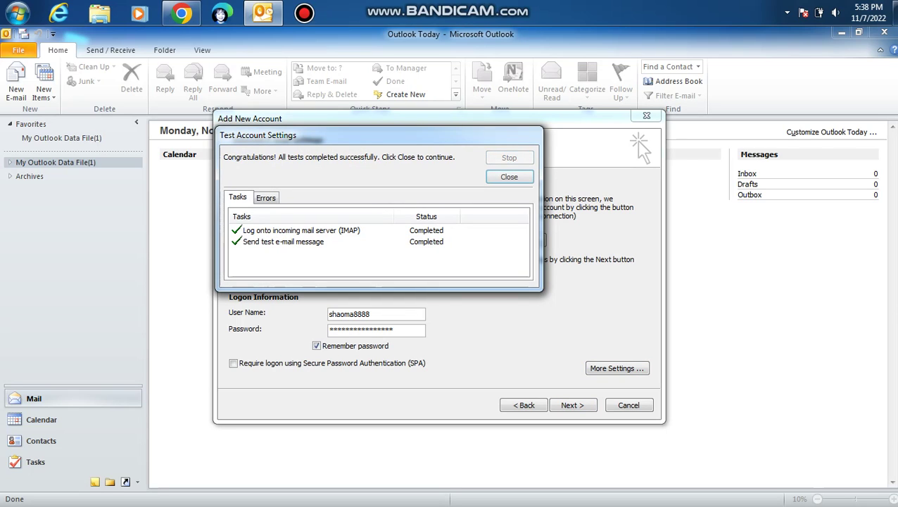
key(Return)
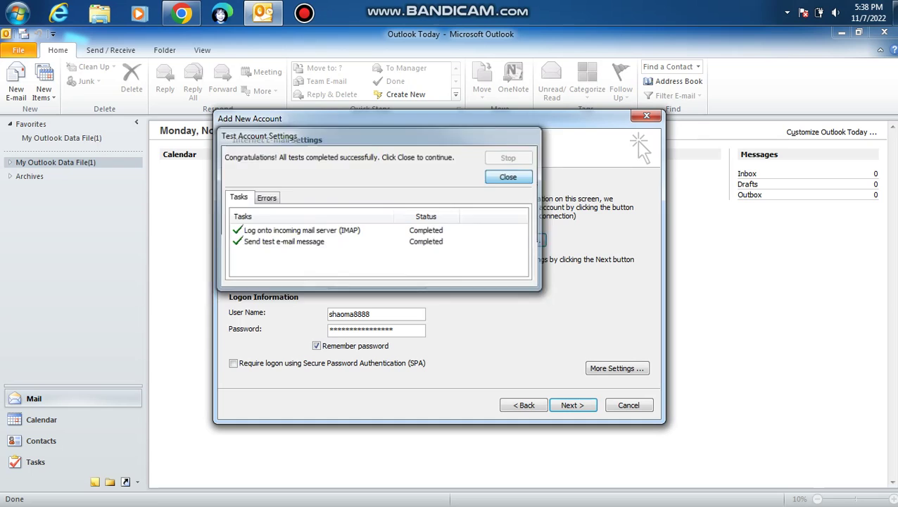
key(Return)
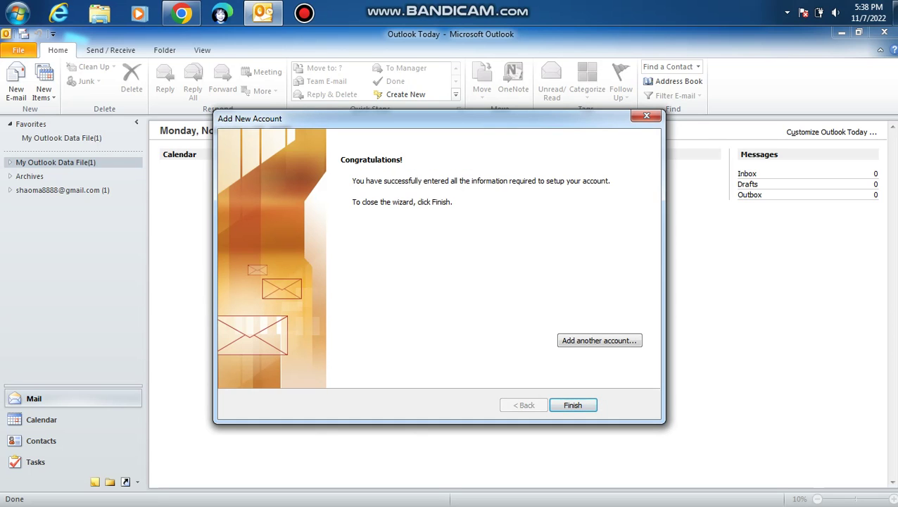
key(Return)
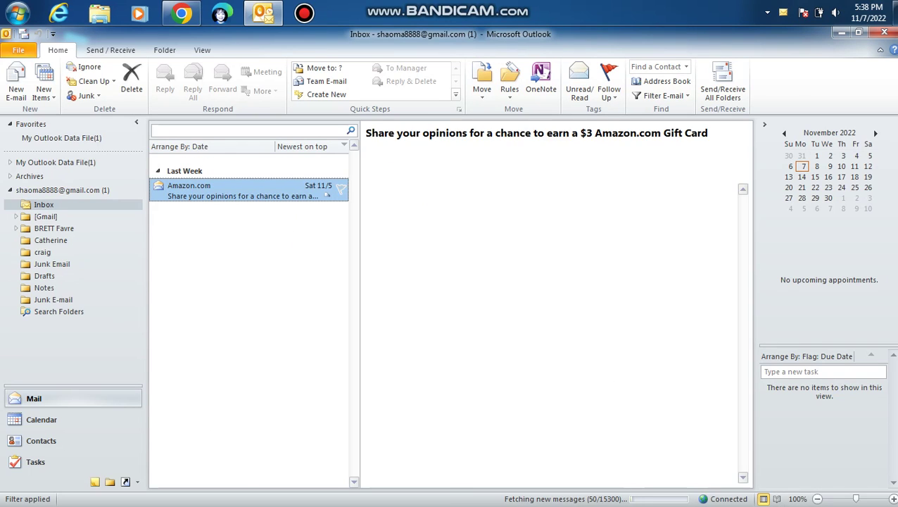
Step: From Outlook Today, go to the File account info and choose to add another account
click(61, 138)
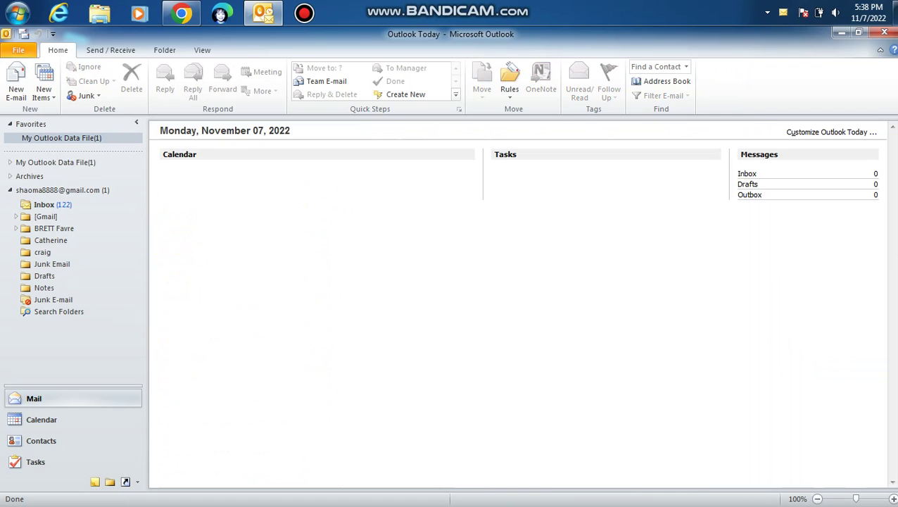
click(19, 50)
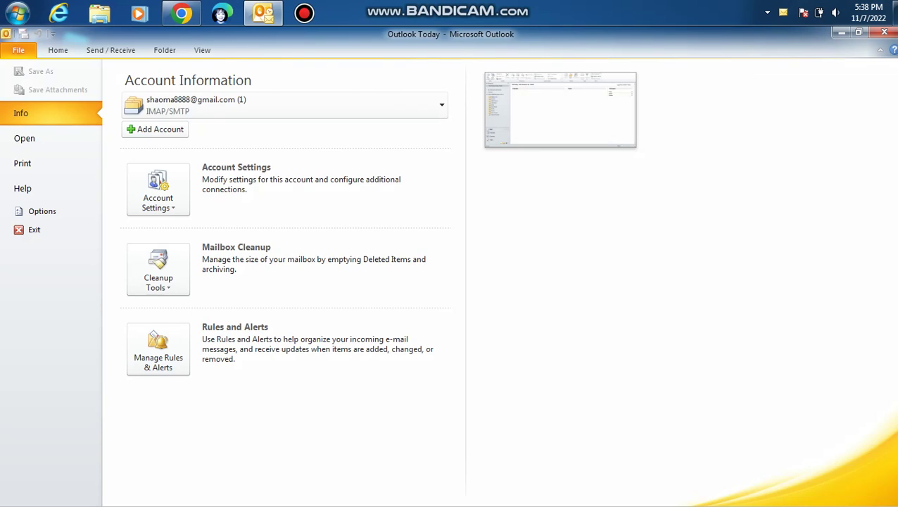
click(157, 129)
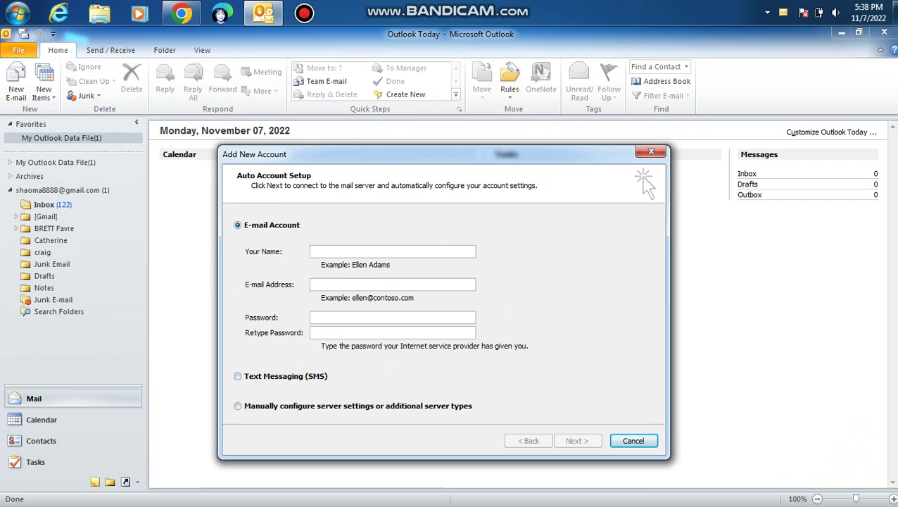
Step: Choose manual setup and enter the user's name, e-mail address and incoming server pop.gmail.com
click(237, 405)
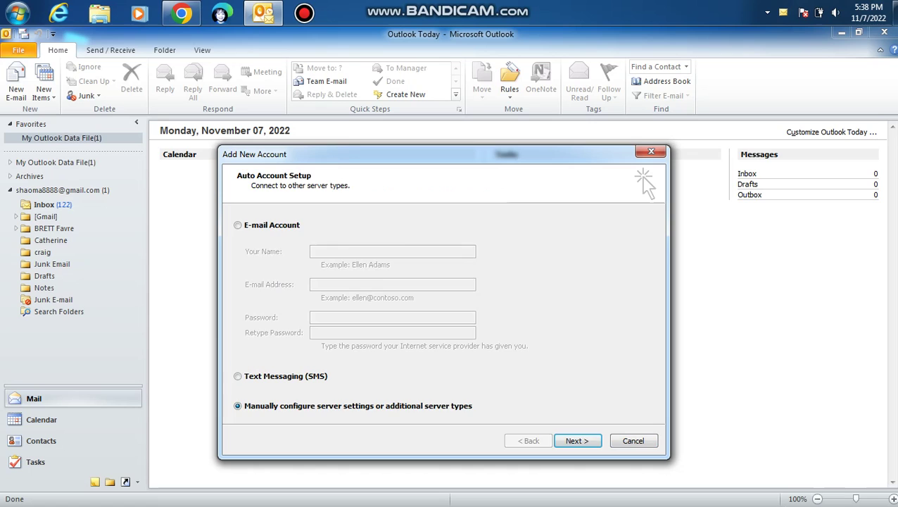
key(Return)
key(Return)
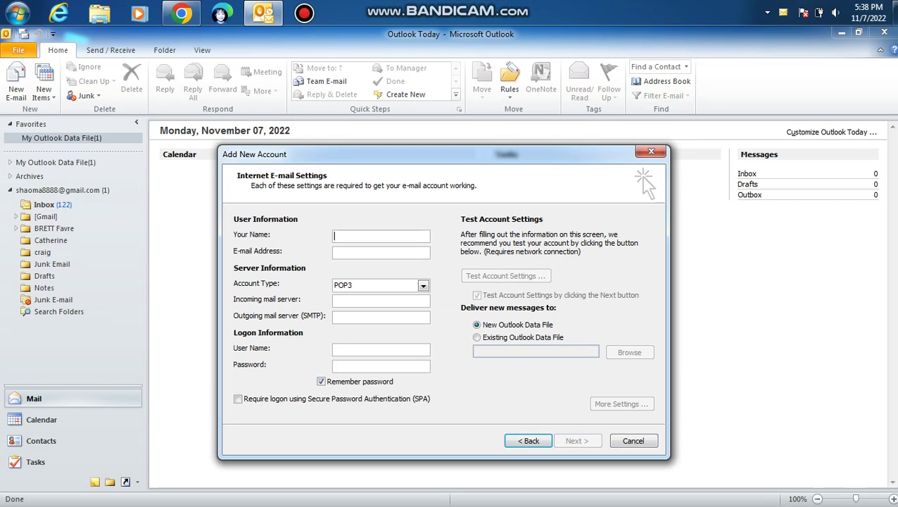
text(Brett C)
key(Tab)
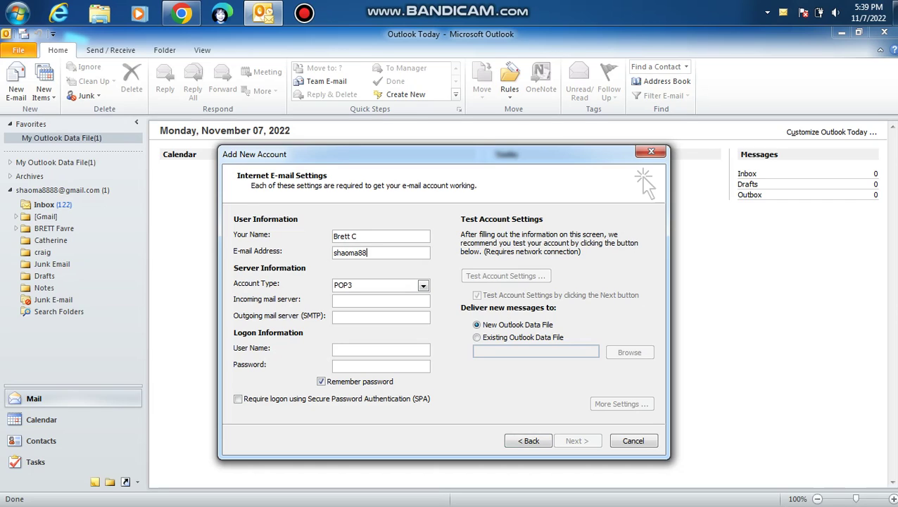
key(Tab)
text(p)
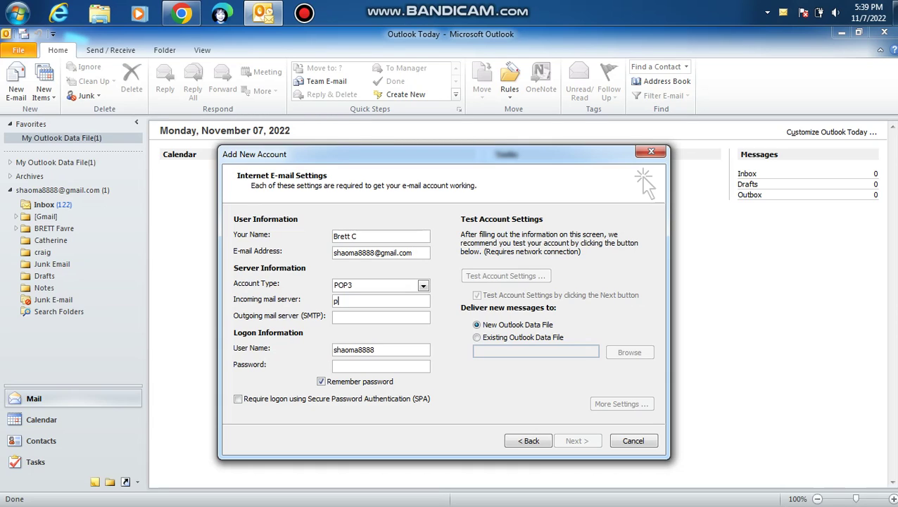
text(op.gmail.com)
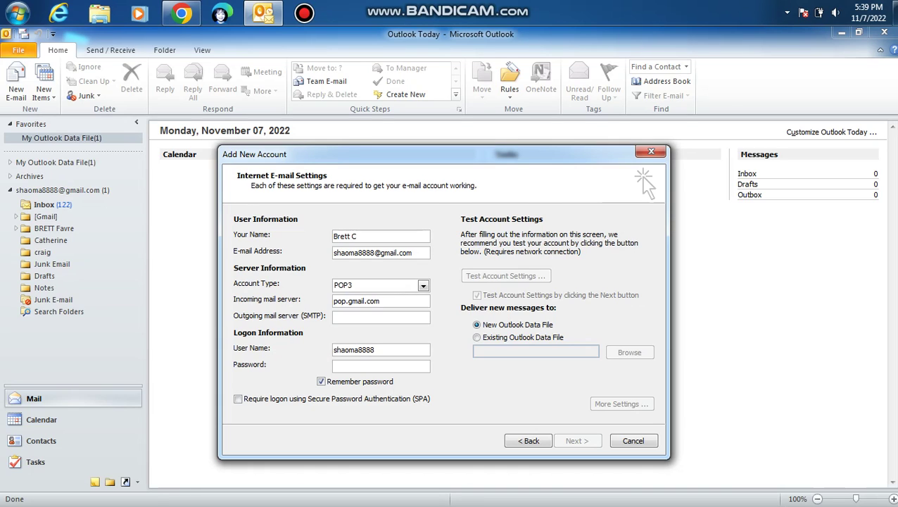
Step: Enter outgoing server smtp.gmail.com, paste the app password, and start the settings test
click(380, 316)
text(smtp.gm)
key(BackSpace)
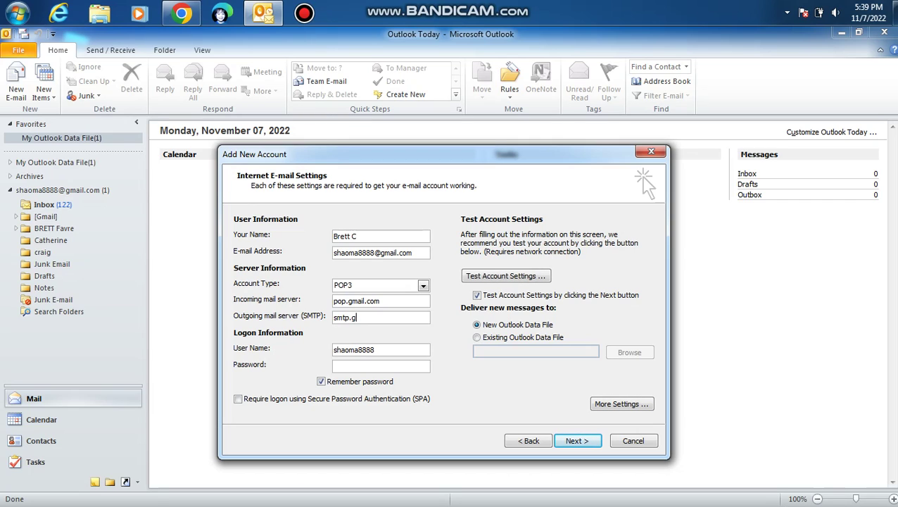
text(mail.com)
key(Tab)
key(End)
drag(334, 252, 374, 252)
click(380, 365)
text(*)
key(BackSpace)
key(ctrl+v)
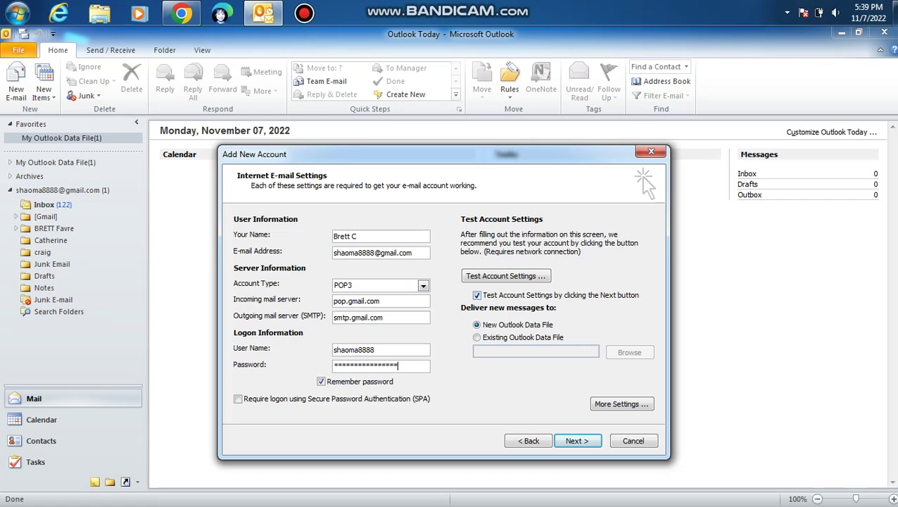
key(Return)
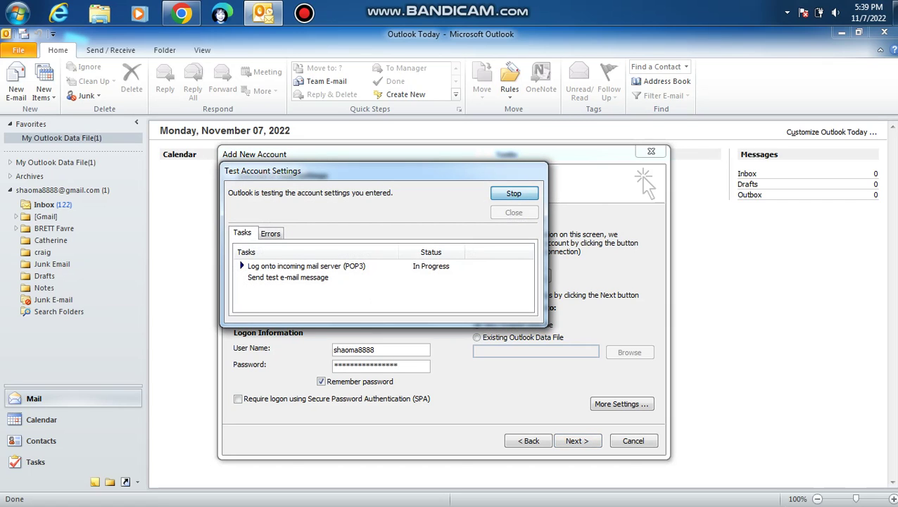
Step: Stop the test and in More Settings set incoming POP3 port 995 with SSL
key(Return)
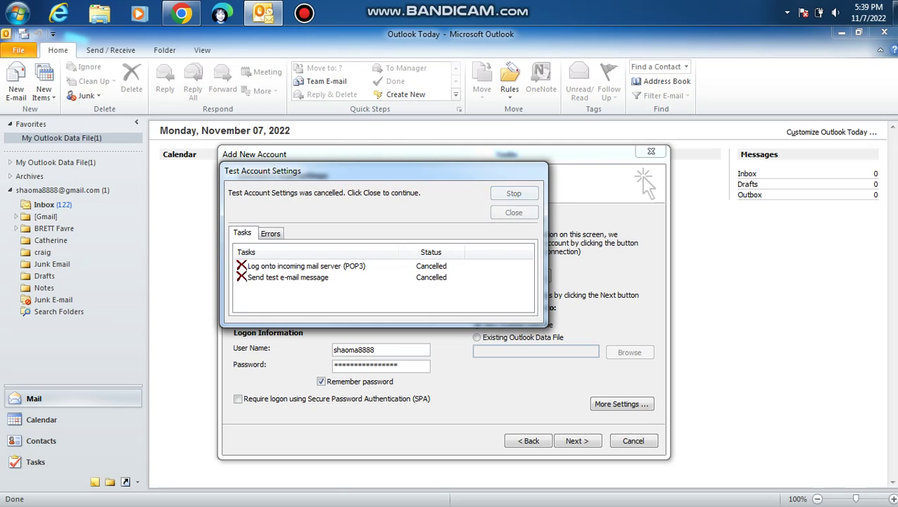
key(Return)
key(alt+m)
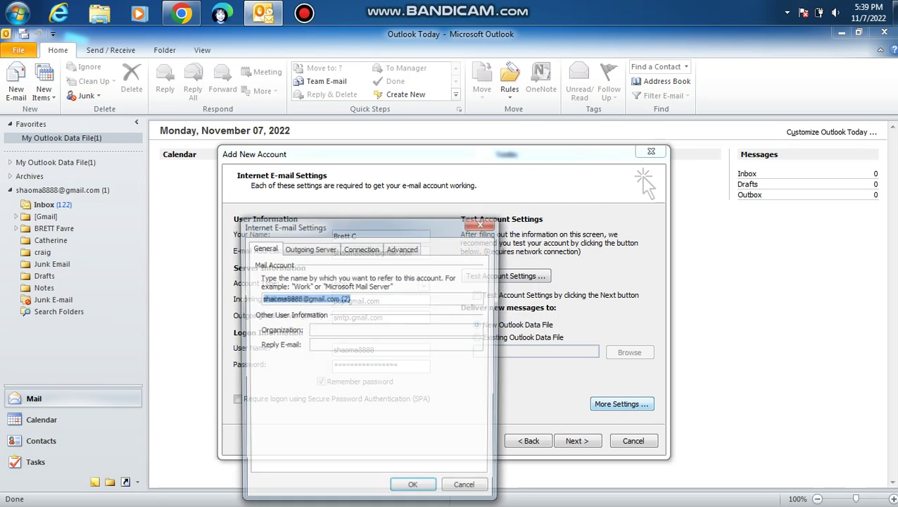
key(ctrl+Tab)
key(ctrl+Tab)
key(ctrl+Tab)
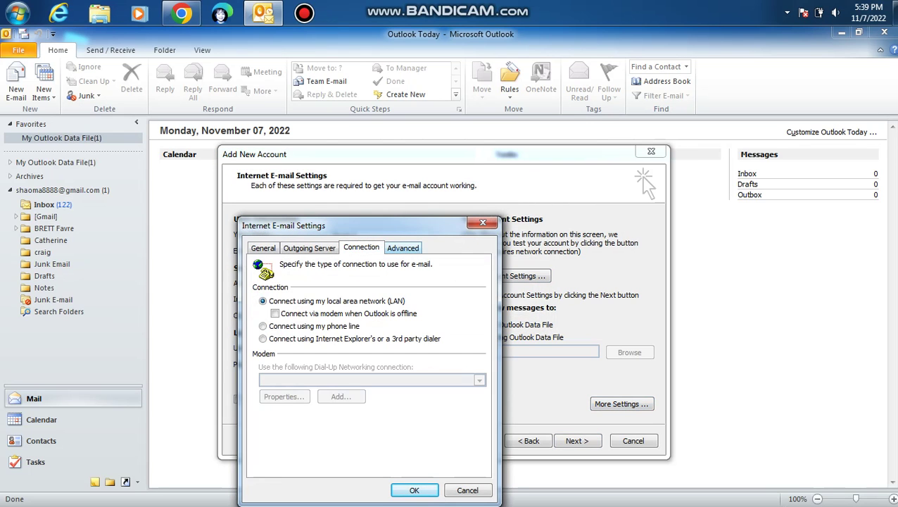
text(995)
key(Tab)
key(space)
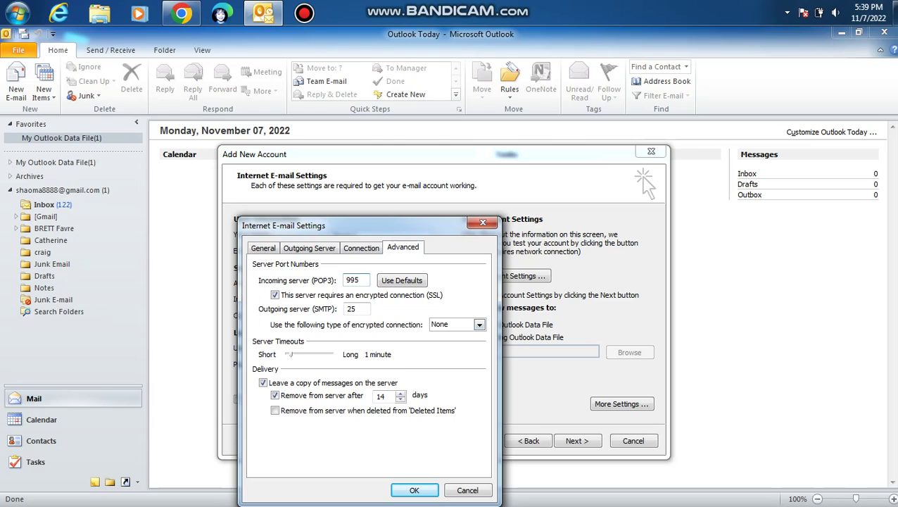
Step: Set outgoing port 587 with TLS and turn off removing server messages after 14 days
key(Tab)
text(2)
key(BackSpace)
text(587)
key(Tab)
key(alt+Down)
key(Down)
key(Down)
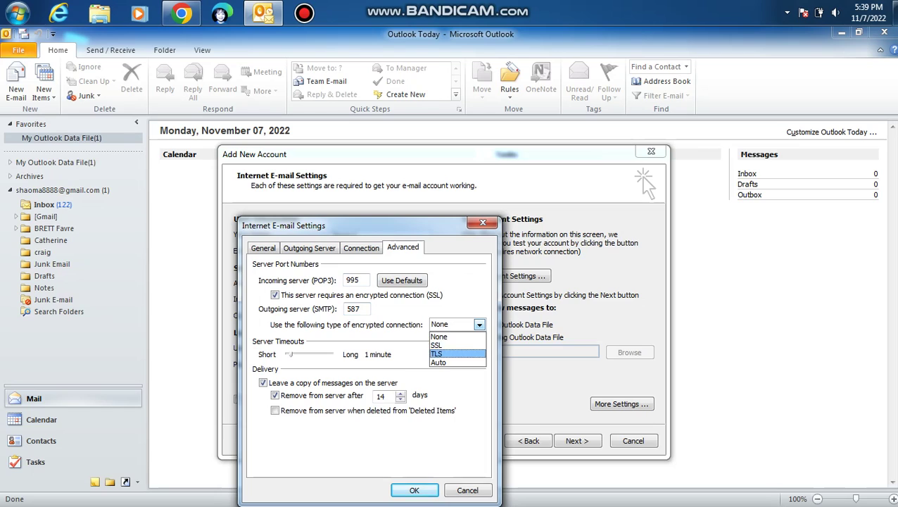
key(Return)
key(Tab)
key(Tab)
key(Tab)
key(space)
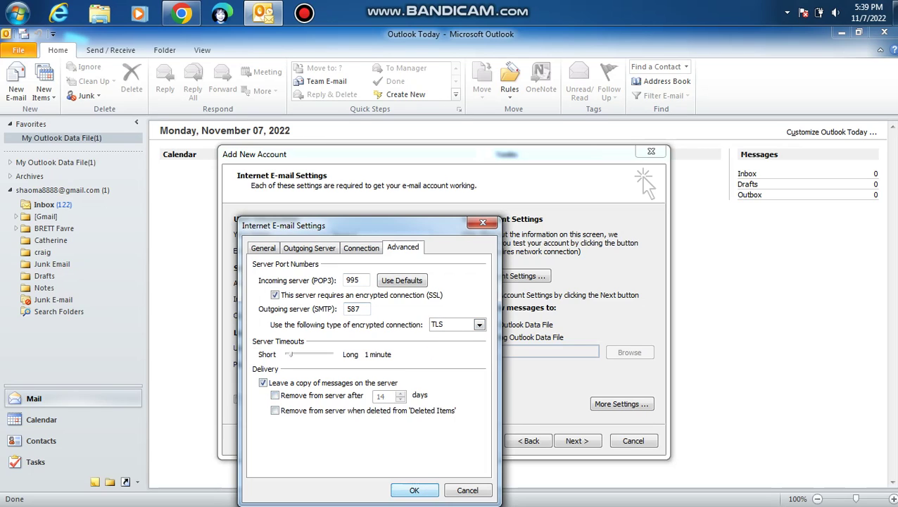
Step: Require SMTP authentication on the Outgoing Server tab and save with OK
key(ctrl+shift+Tab)
key(ctrl+shift+Tab)
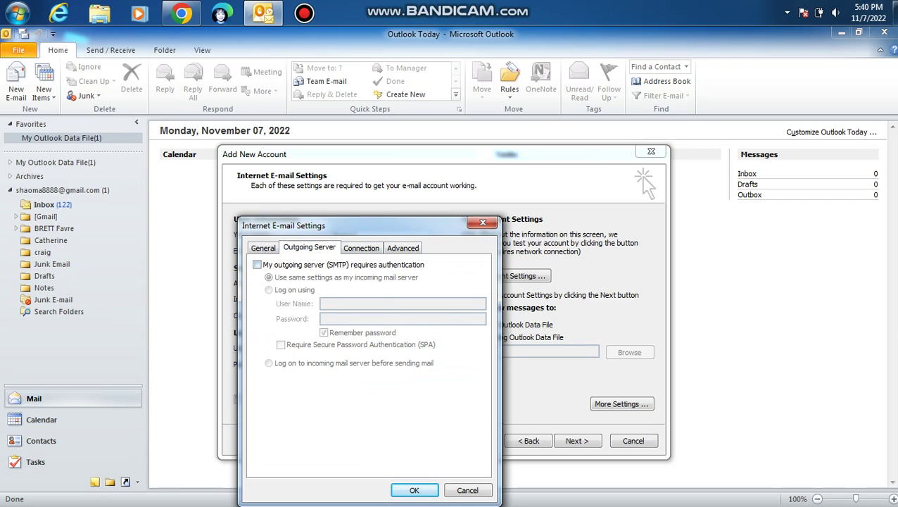
key(Tab)
key(space)
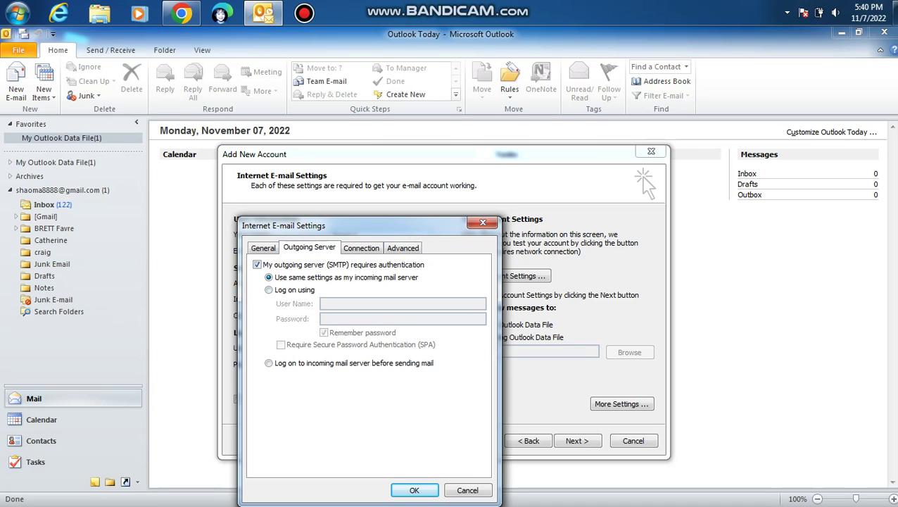
key(ctrl+shift+Tab)
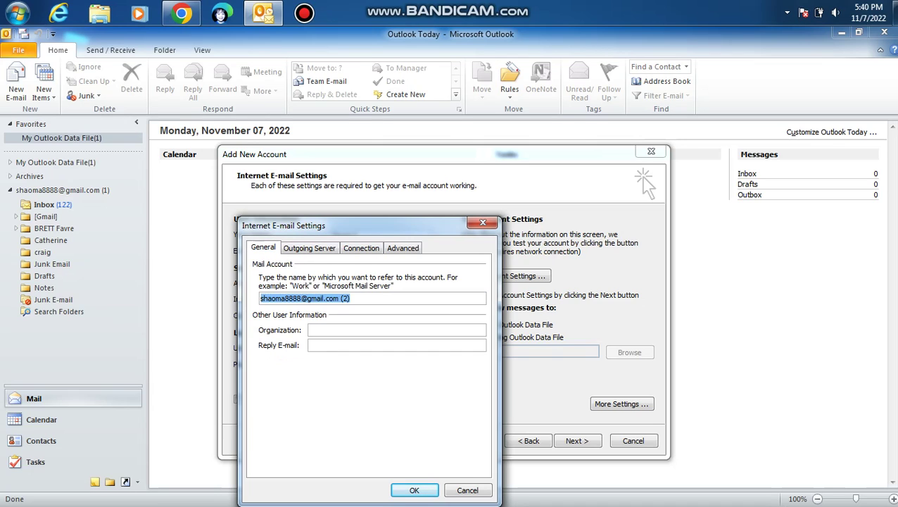
key(Return)
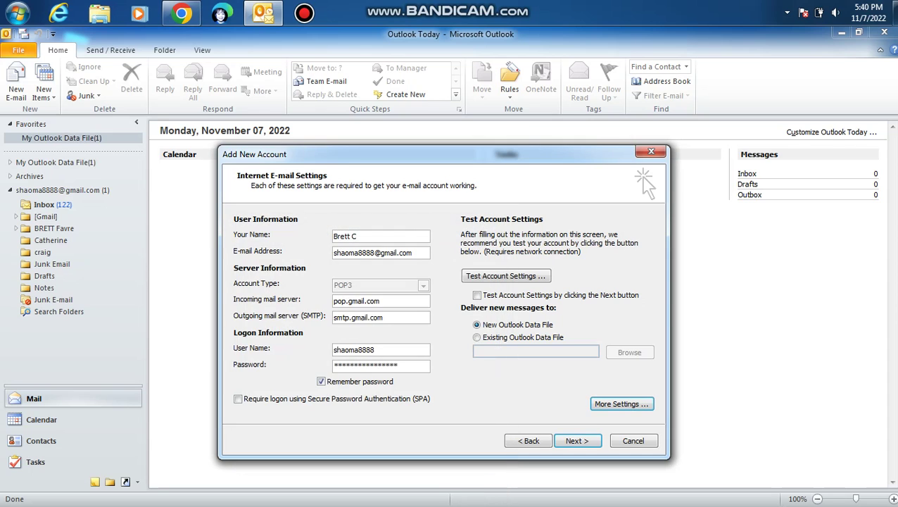
Step: Rerun the second Gmail account's settings test, and once it passes, complete the account wizard
key(alt+t)
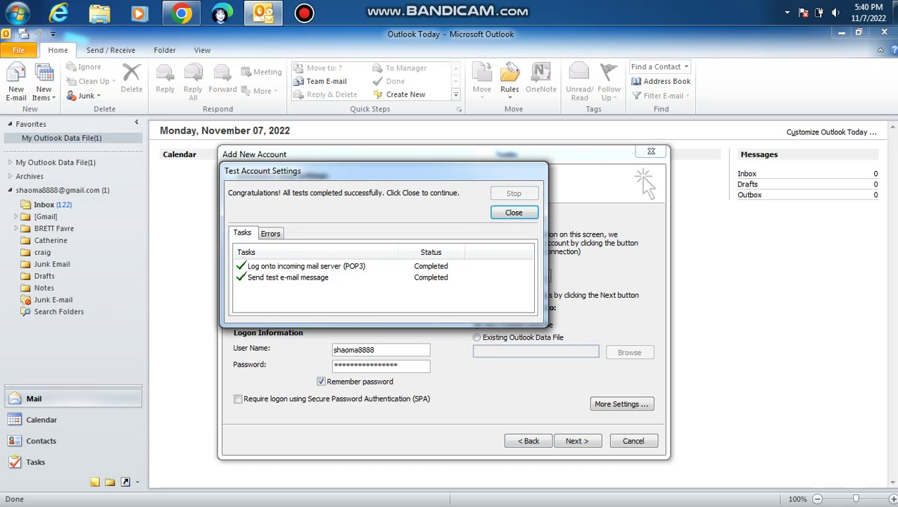
key(Return)
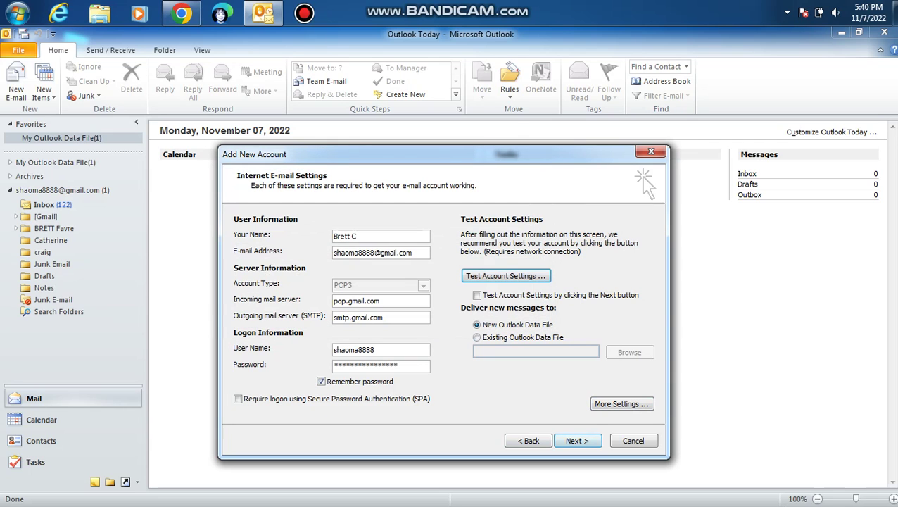
key(Return)
key(Return)
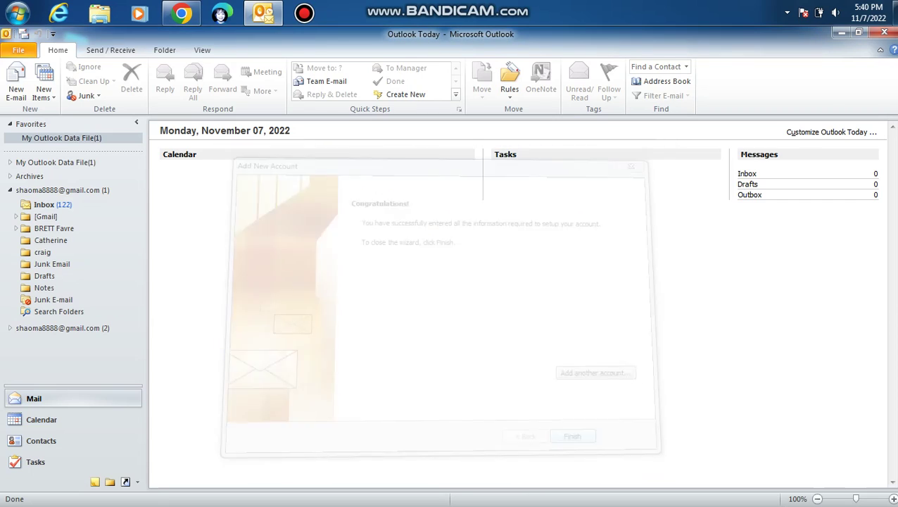